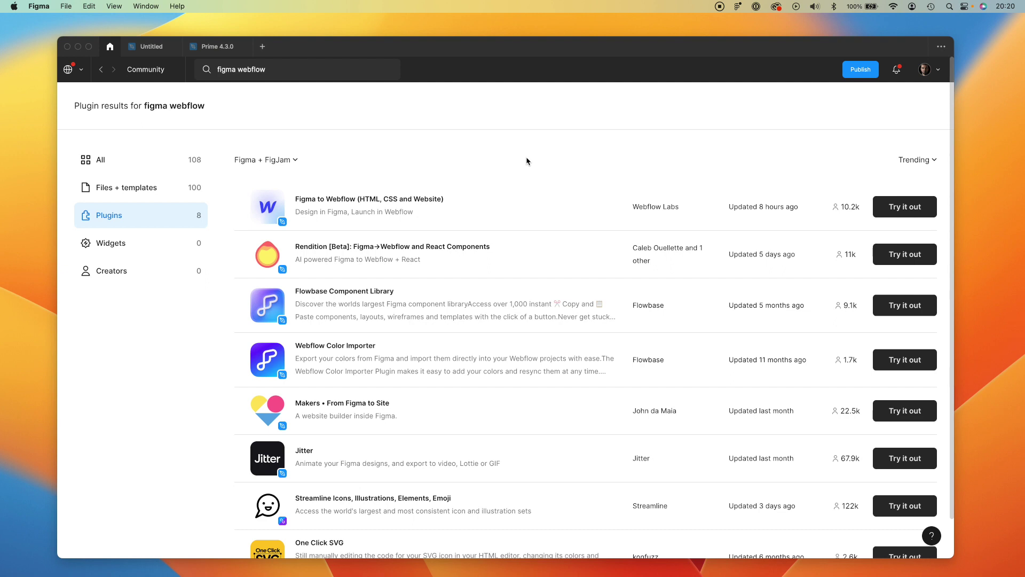
- Open the Figma to Webflow (HTML, CSS and Website) plugin's page from the Community search results
{"action": "left_click", "coordinate": [331, 210]}
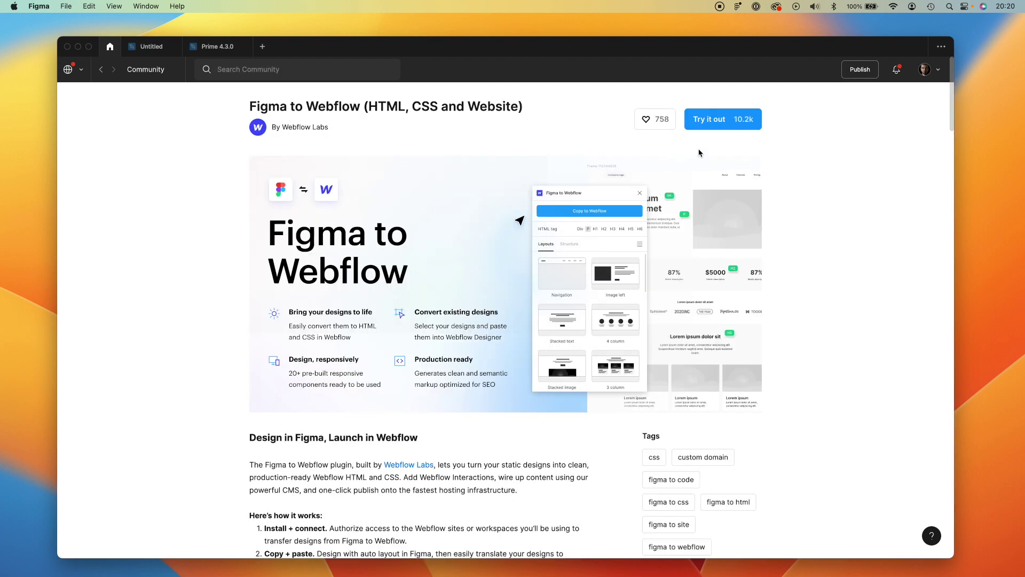
- Run the Figma to Webflow plugin in the Untitled file and browse its Layouts templates
{"action": "left_click", "coordinate": [147, 51]}
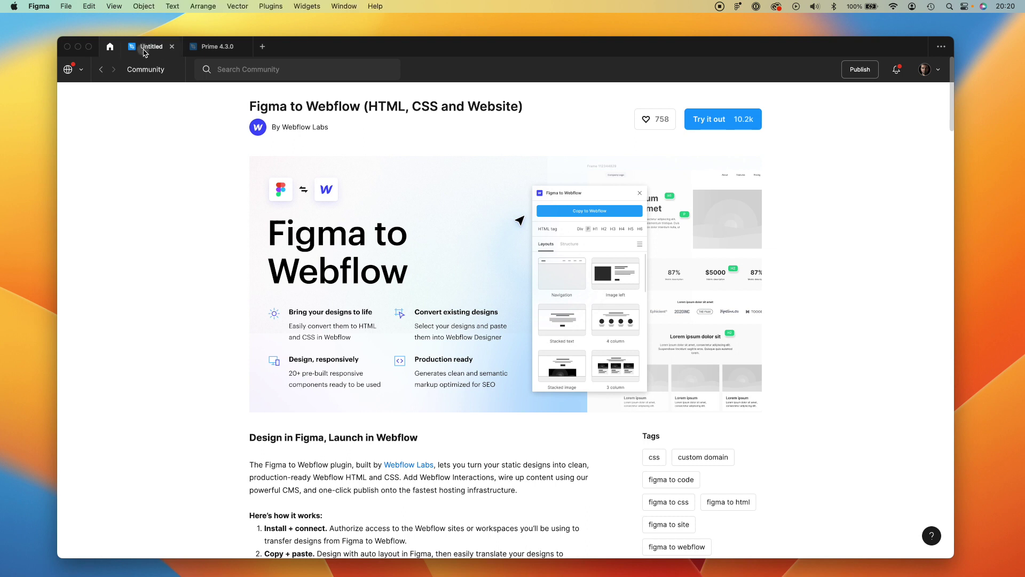
{"action": "left_click", "coordinate": [219, 69]}
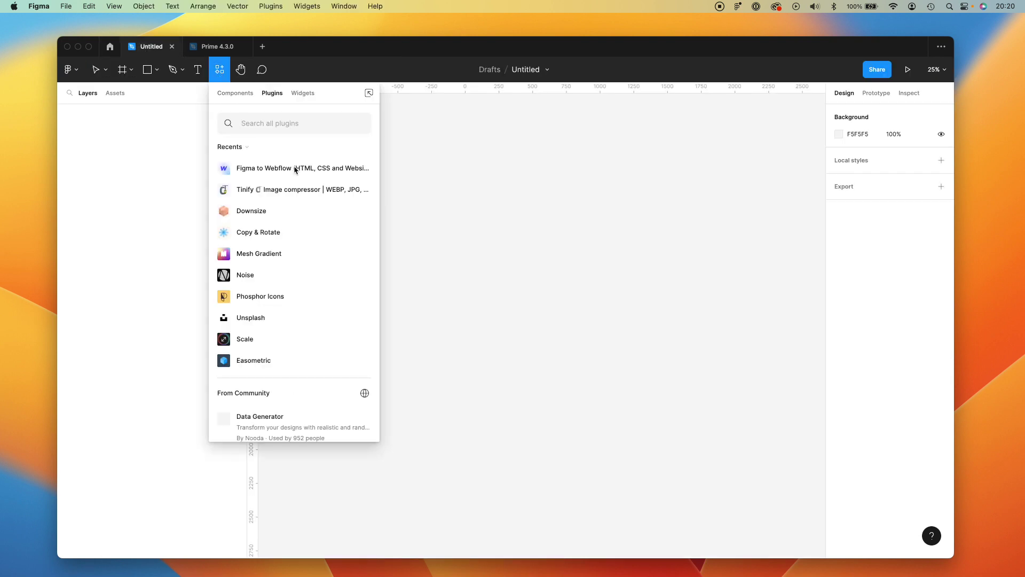
{"action": "left_click", "coordinate": [361, 169]}
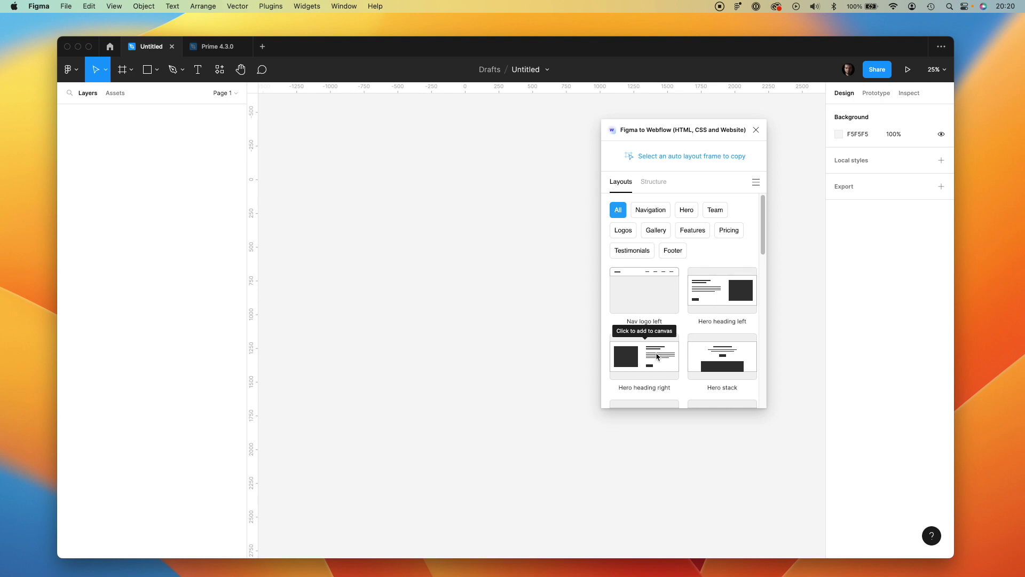
{"action": "scroll", "coordinate": [720, 365], "scroll_direction": "down", "scroll_amount": 5}
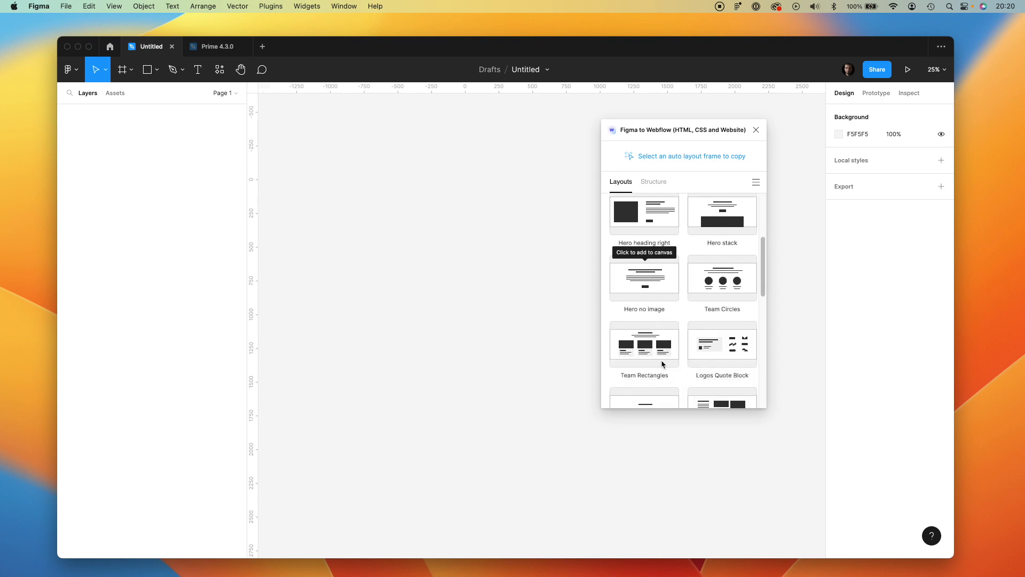
{"action": "scroll", "coordinate": [662, 364], "scroll_direction": "down", "scroll_amount": 5}
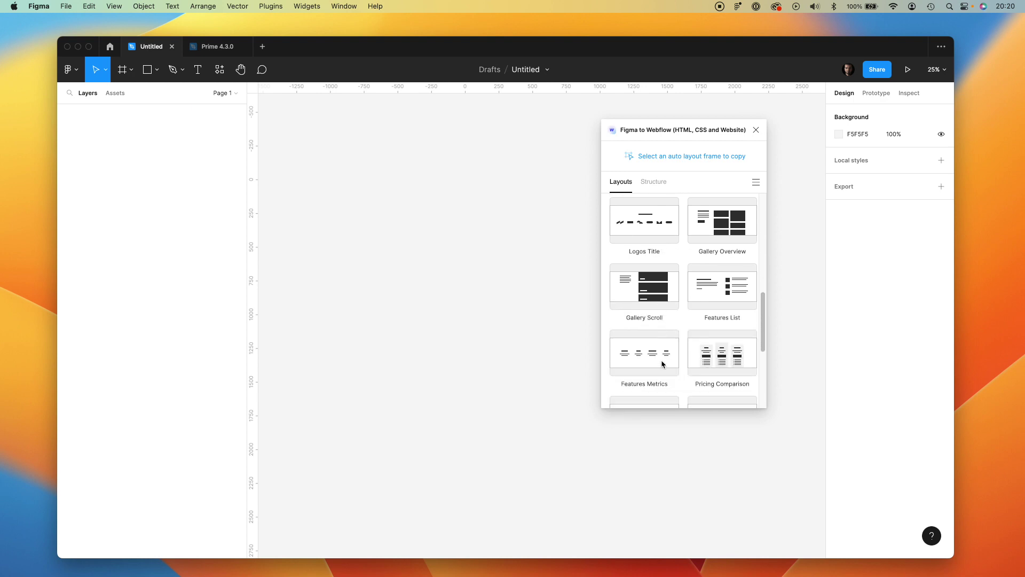
{"action": "scroll", "coordinate": [662, 364], "scroll_direction": "down", "scroll_amount": 5}
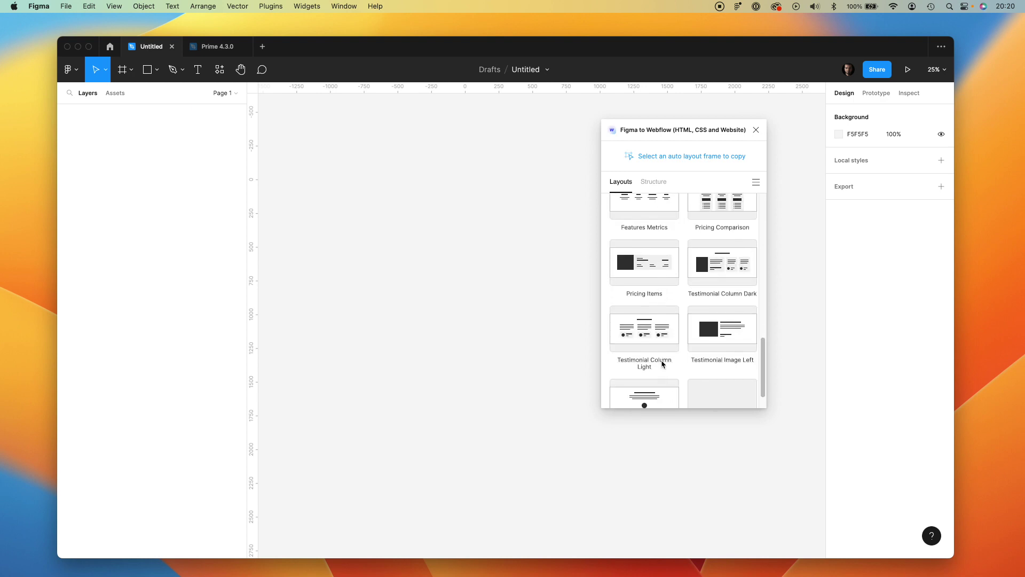
{"action": "scroll", "coordinate": [661, 364], "scroll_direction": "up", "scroll_amount": 20}
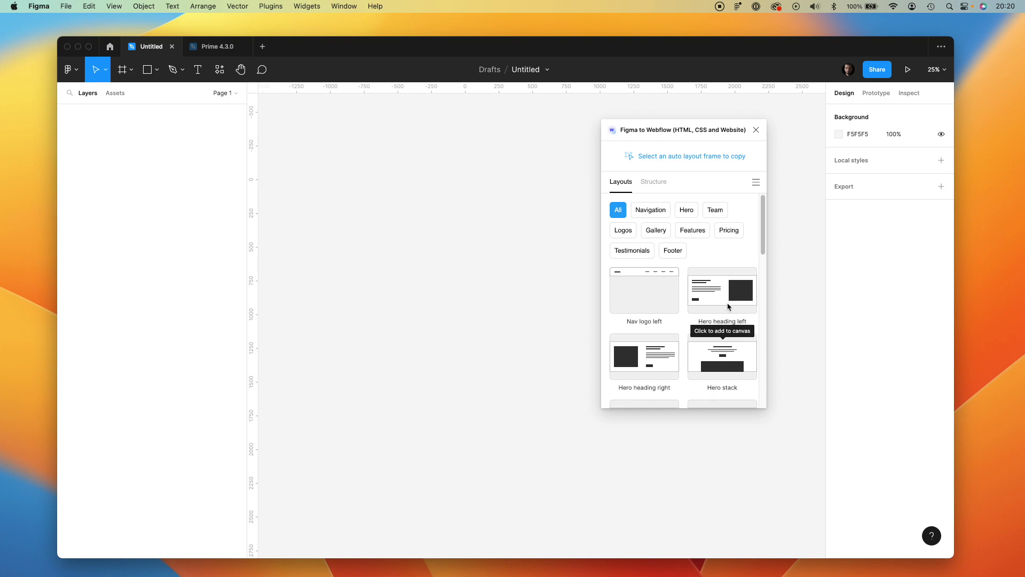
- Look through the plugin's Structure templates, then return to Layouts
{"action": "left_click", "coordinate": [654, 181]}
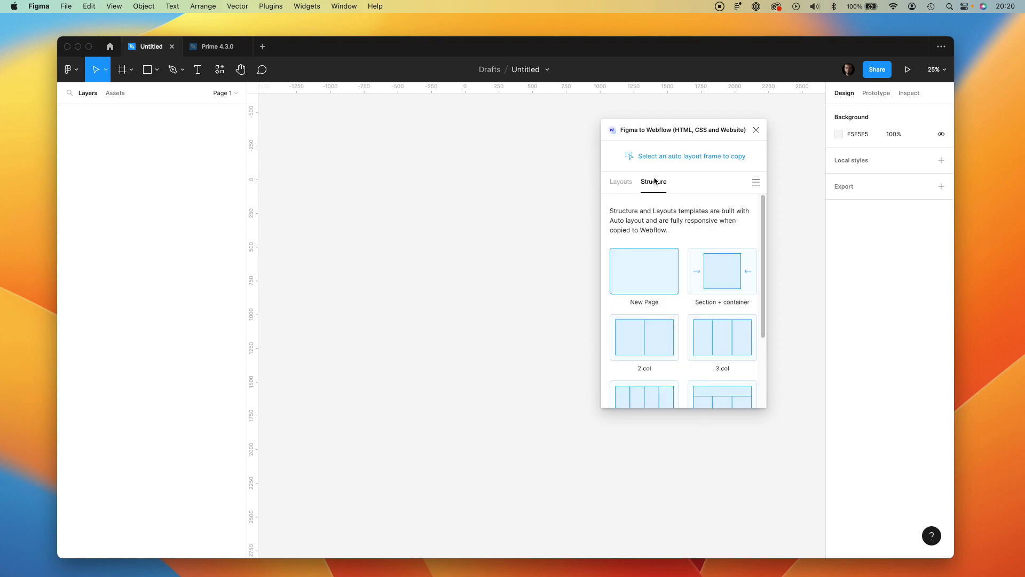
{"action": "scroll", "coordinate": [717, 342], "scroll_direction": "down", "scroll_amount": 2}
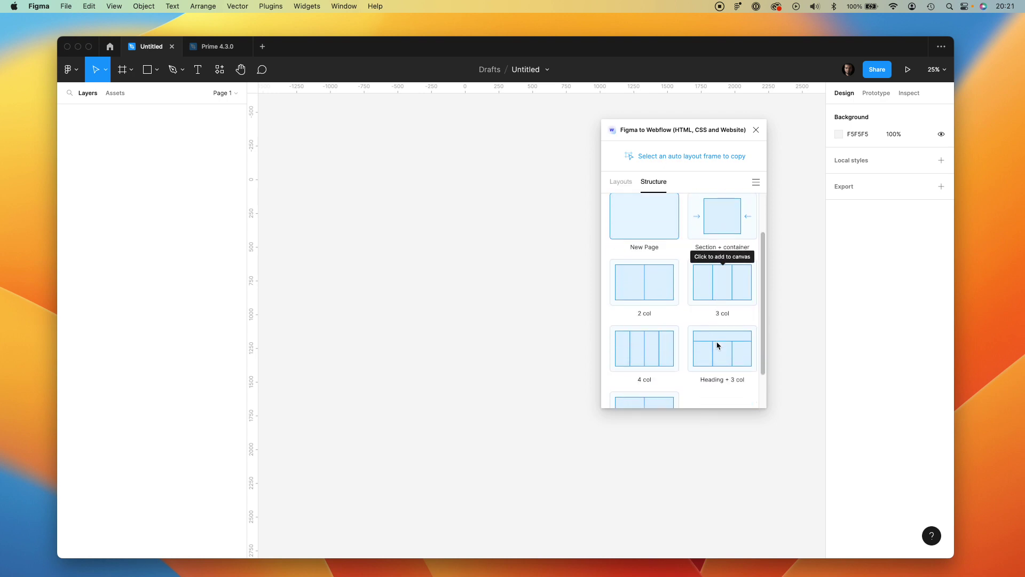
{"action": "scroll", "coordinate": [640, 352], "scroll_direction": "down", "scroll_amount": 2}
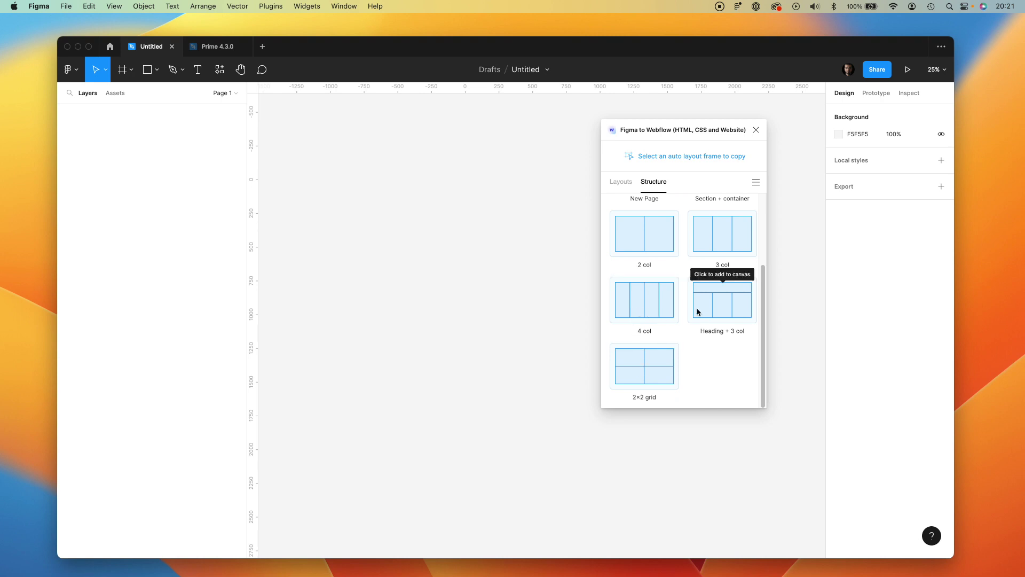
{"action": "scroll", "coordinate": [643, 245], "scroll_direction": "up", "scroll_amount": 3}
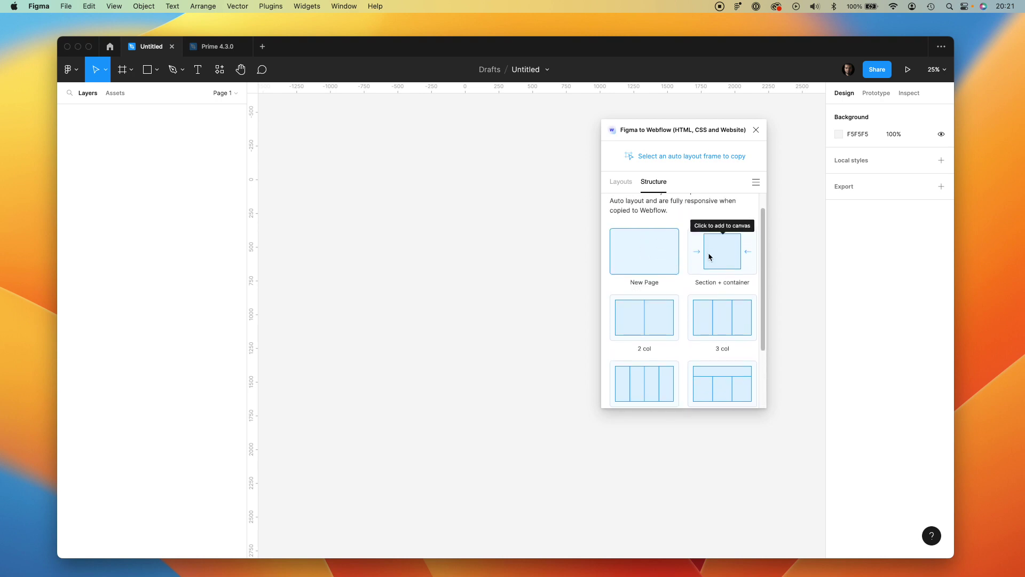
{"action": "left_click", "coordinate": [621, 182]}
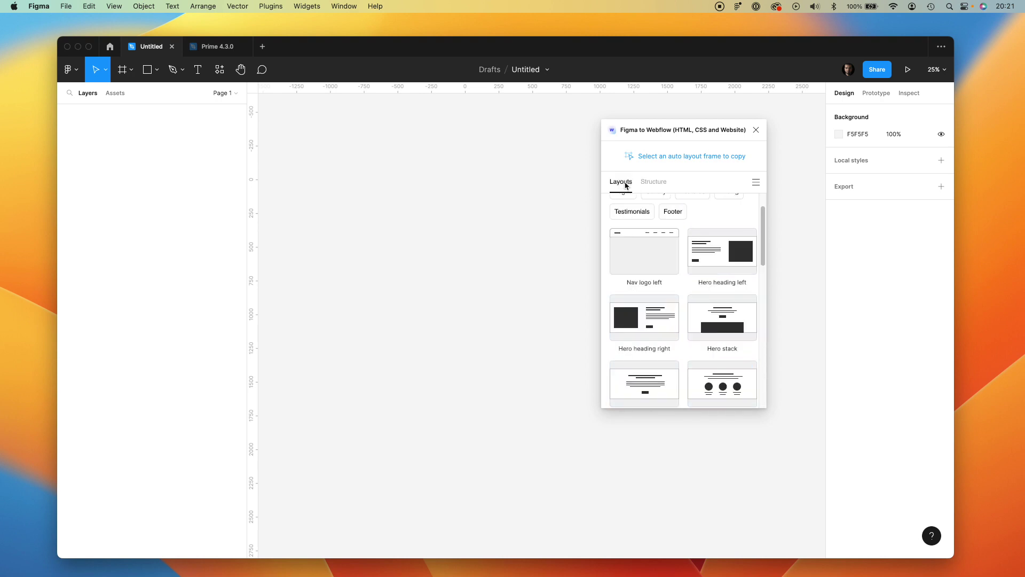
{"action": "scroll", "coordinate": [638, 270], "scroll_direction": "up", "scroll_amount": 2}
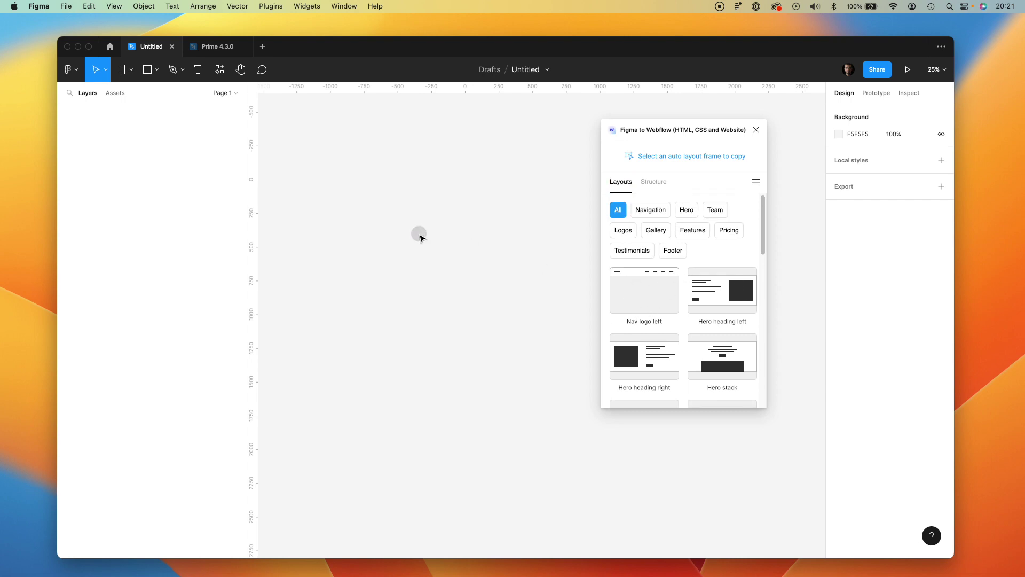
- Add a 1440×1024 Desktop frame and move it up and left on the canvas
{"action": "key", "text": "f"}
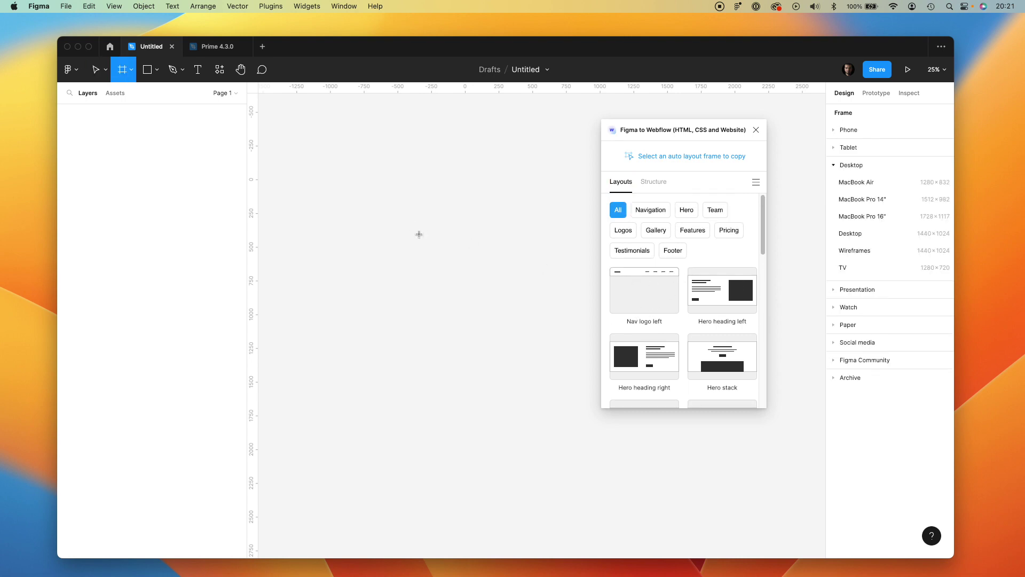
{"action": "left_click", "coordinate": [849, 235]}
{"action": "left_click_drag", "start_coordinate": [456, 247], "coordinate": [343, 143]}
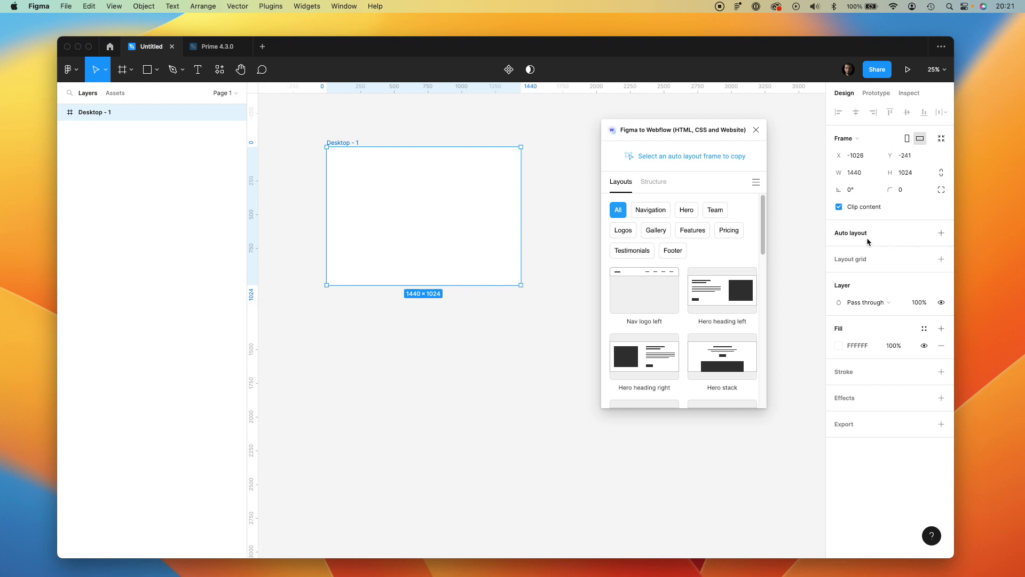
- Give Desktop - 1 vertical auto layout with gap 0 and horizontal and vertical padding 0
{"action": "left_click", "coordinate": [941, 233]}
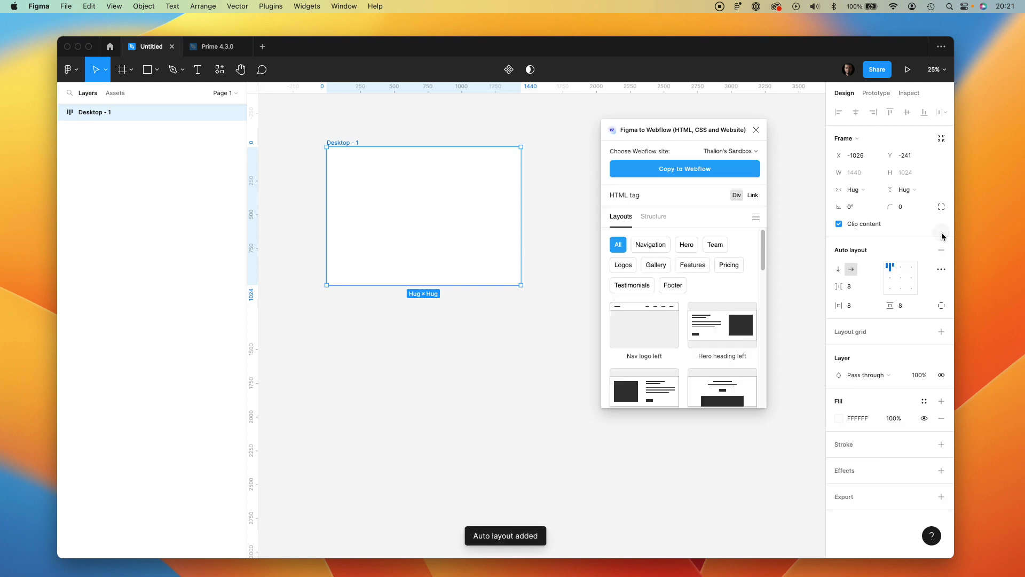
{"action": "left_click", "coordinate": [838, 269]}
{"action": "left_click", "coordinate": [853, 286]}
{"action": "type", "text": "0"}
{"action": "left_click", "coordinate": [851, 309]}
{"action": "type", "text": "0"}
{"action": "left_click", "coordinate": [900, 304]}
{"action": "type", "text": "0"}
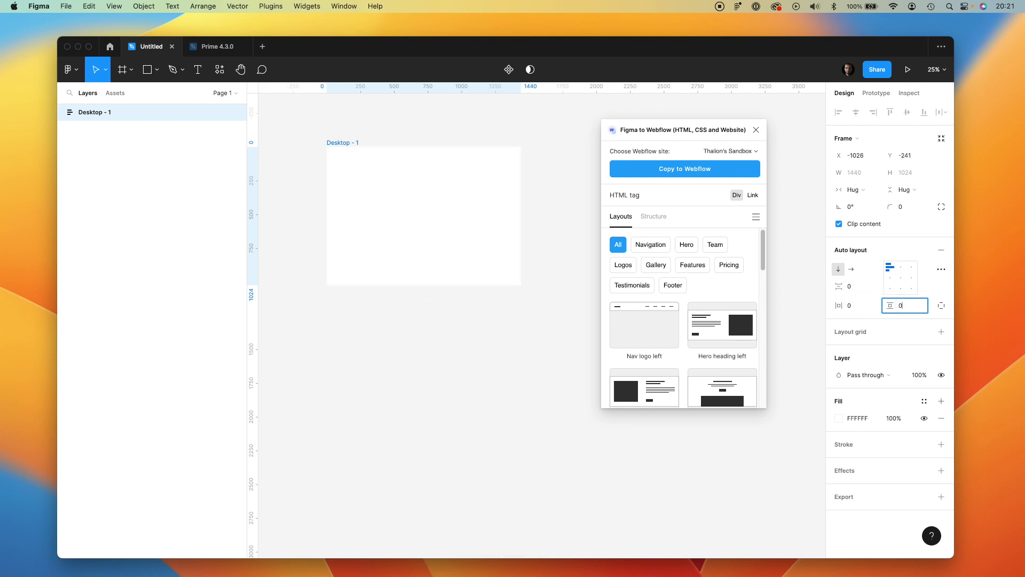
{"action": "key", "text": "Return"}
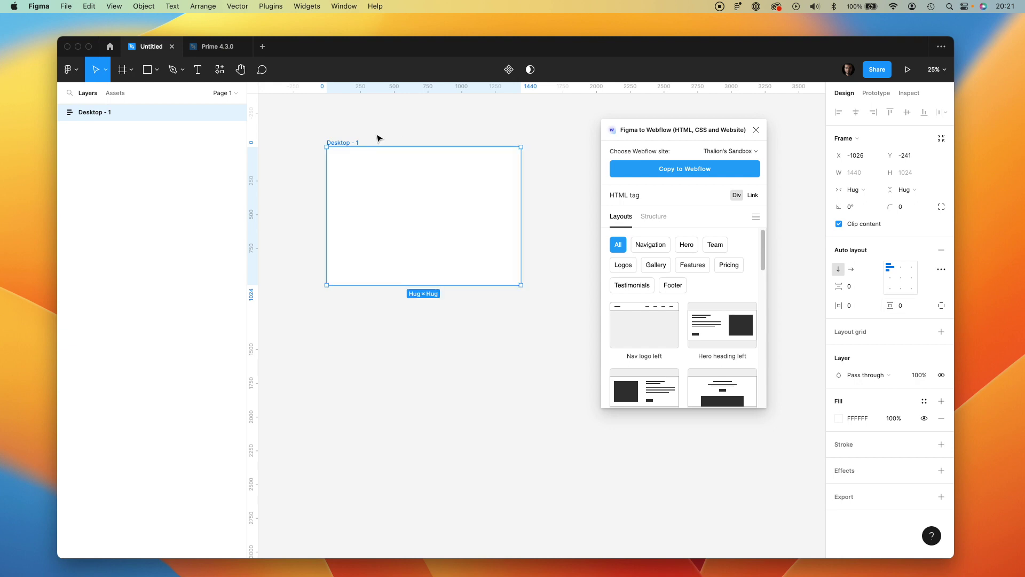
- Insert the Nav logo left navbar, Hero heading left and Team Circles layouts into Desktop - 1
{"action": "left_click", "coordinate": [637, 330]}
{"action": "left_click", "coordinate": [637, 330]}
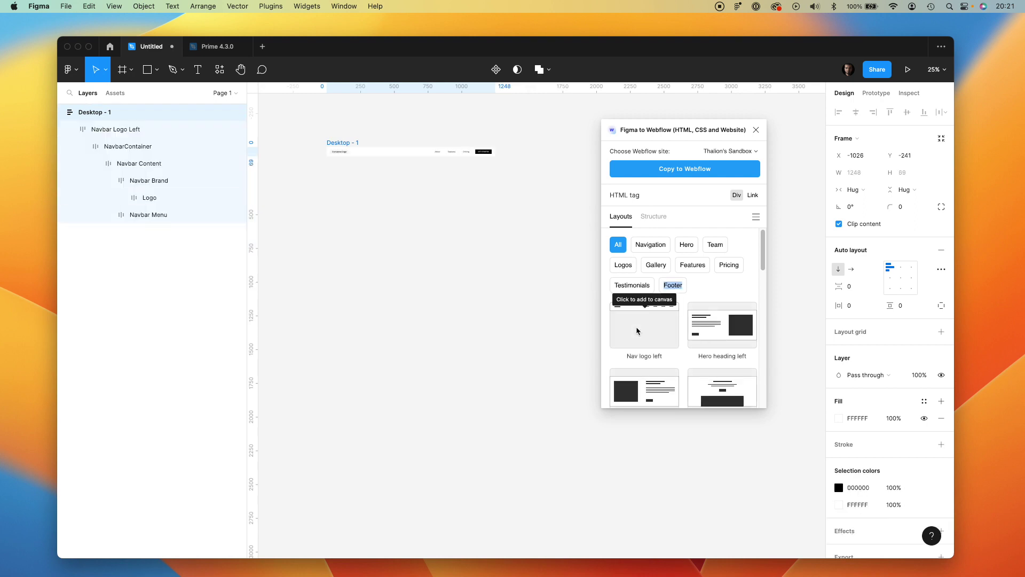
{"action": "left_click", "coordinate": [715, 335]}
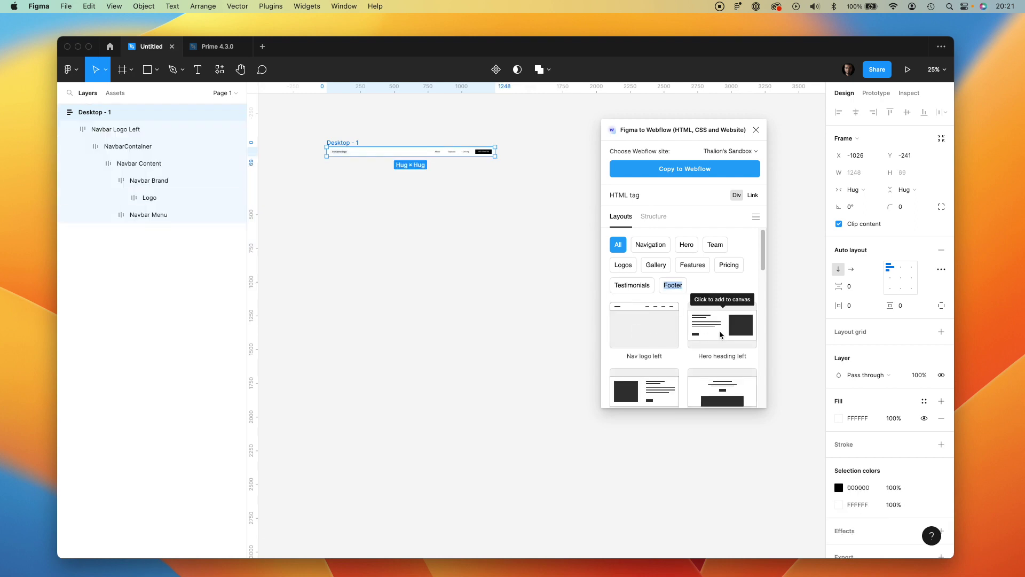
{"action": "scroll", "coordinate": [719, 334], "scroll_direction": "down", "scroll_amount": 5}
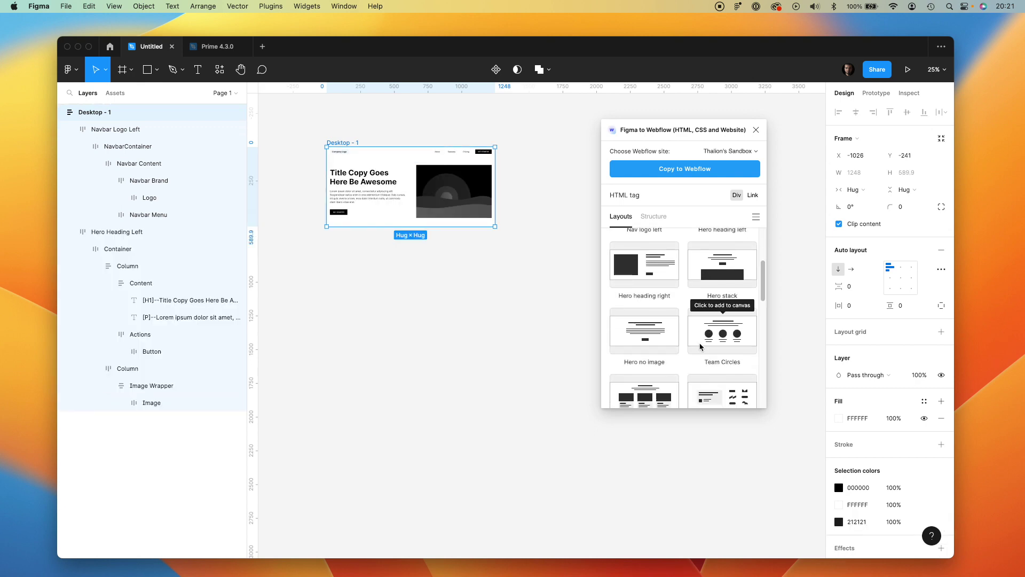
{"action": "left_click", "coordinate": [709, 339]}
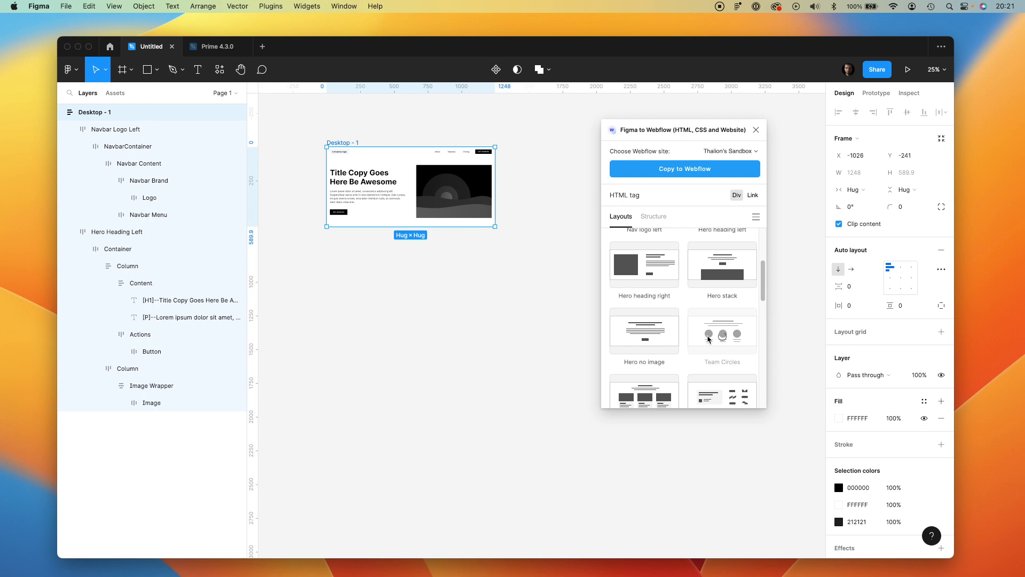
- Add the Features List, Pricing Items and dark Footer layouts below them
{"action": "scroll", "coordinate": [708, 339], "scroll_direction": "down", "scroll_amount": 3}
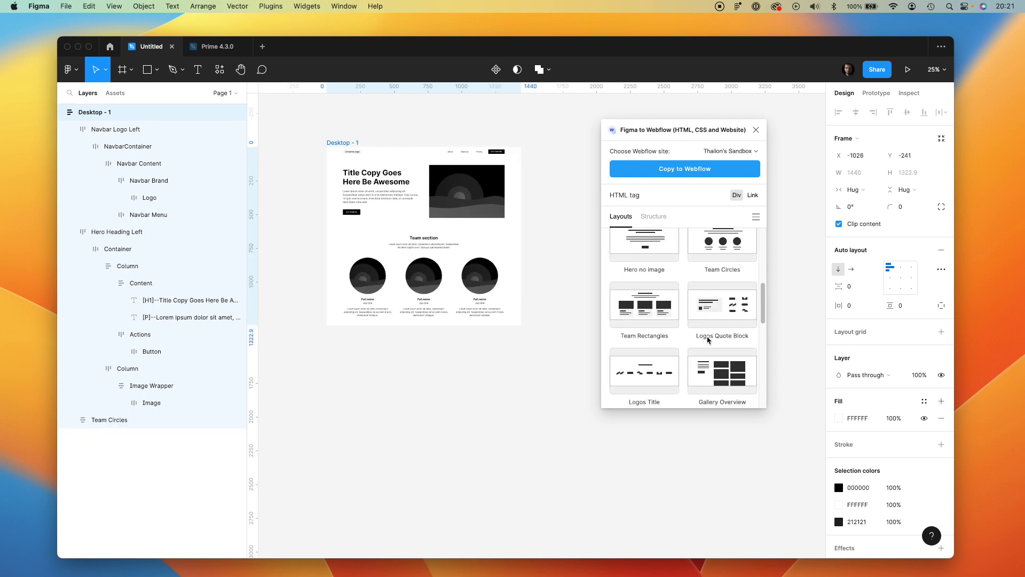
{"action": "scroll", "coordinate": [708, 339], "scroll_direction": "down", "scroll_amount": 2}
{"action": "scroll", "coordinate": [708, 339], "scroll_direction": "down", "scroll_amount": 4}
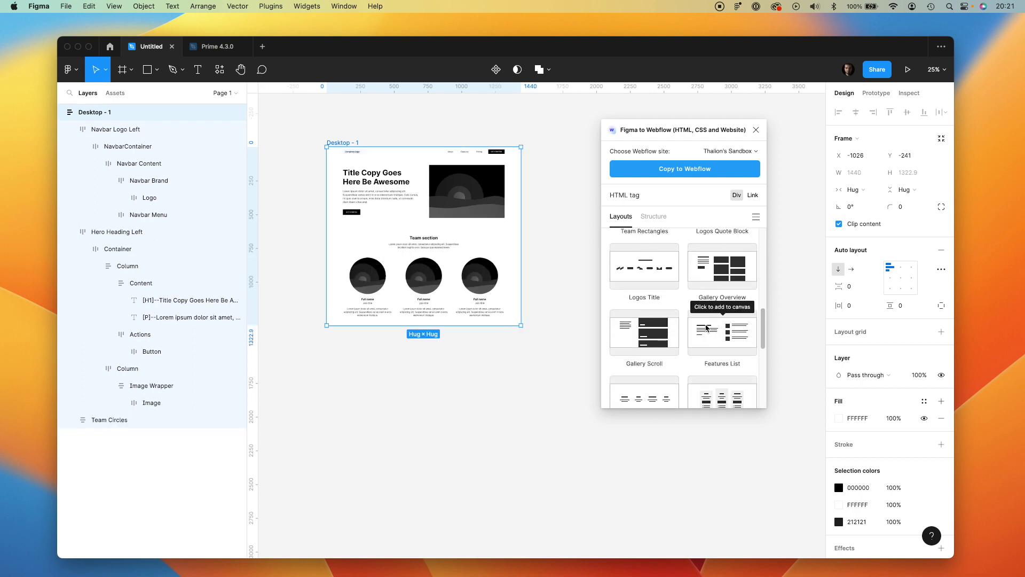
{"action": "left_click", "coordinate": [707, 328]}
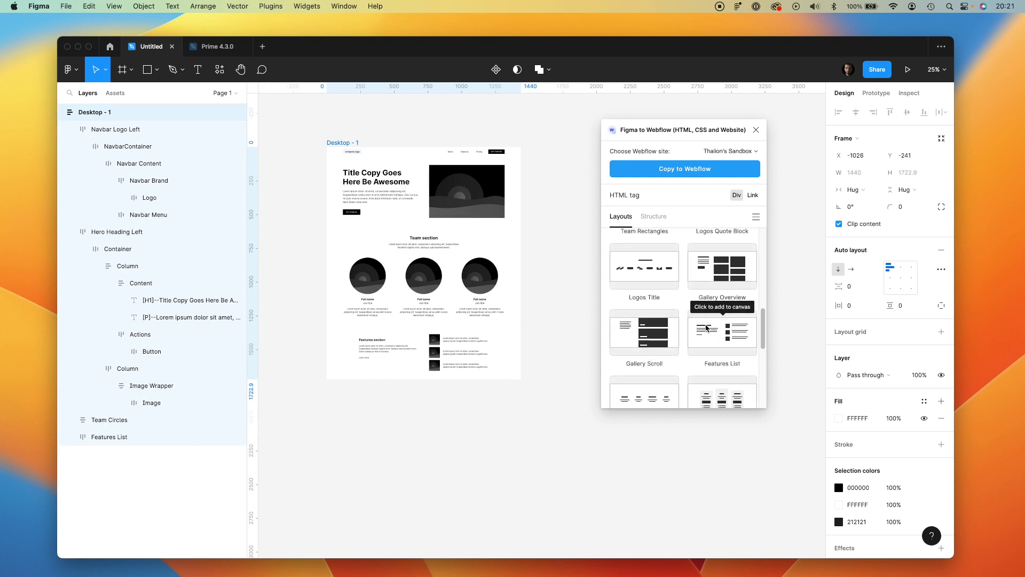
{"action": "scroll", "coordinate": [706, 328], "scroll_direction": "down", "scroll_amount": 5}
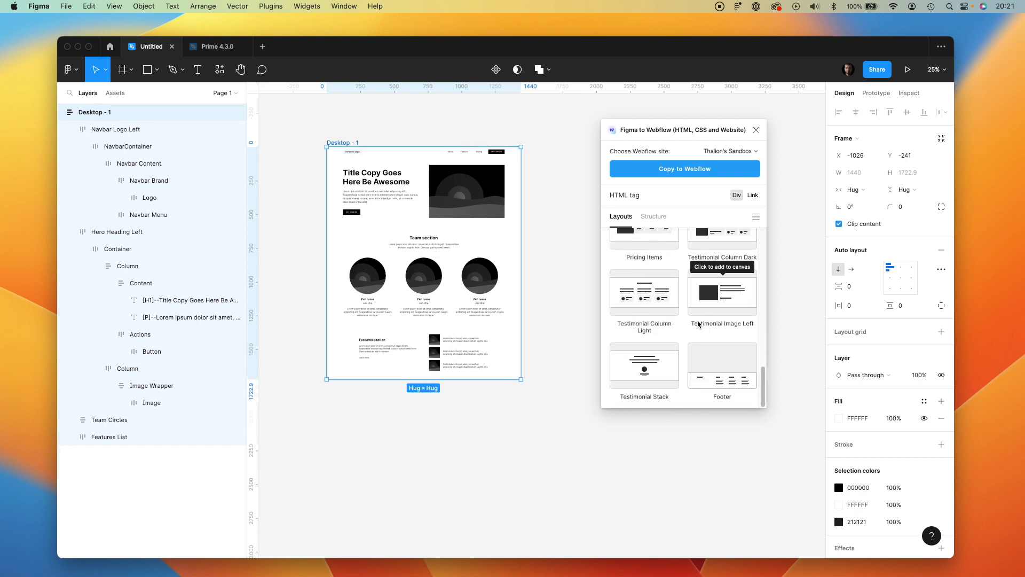
{"action": "scroll", "coordinate": [652, 294], "scroll_direction": "up", "scroll_amount": 3}
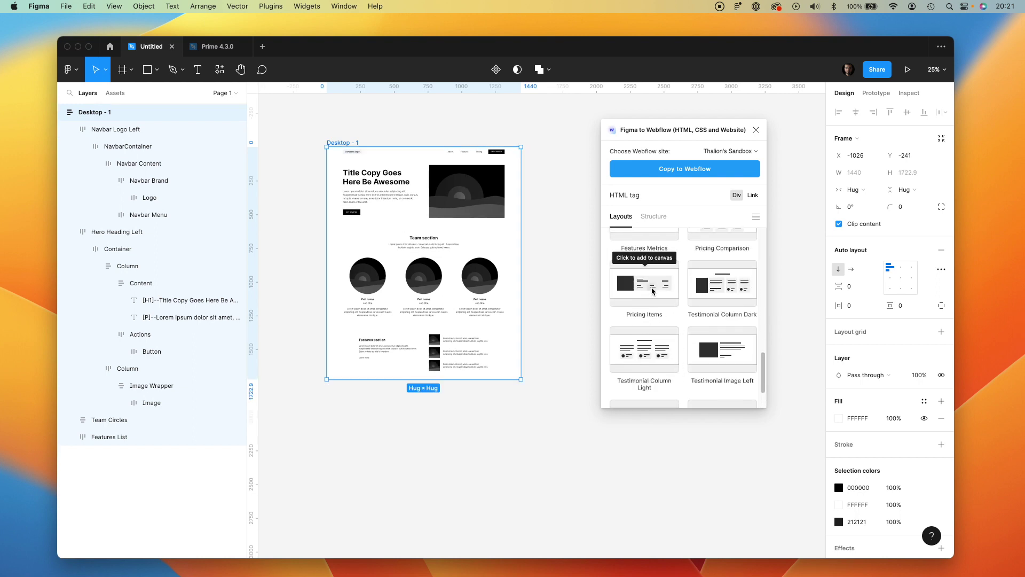
{"action": "left_click", "coordinate": [653, 291]}
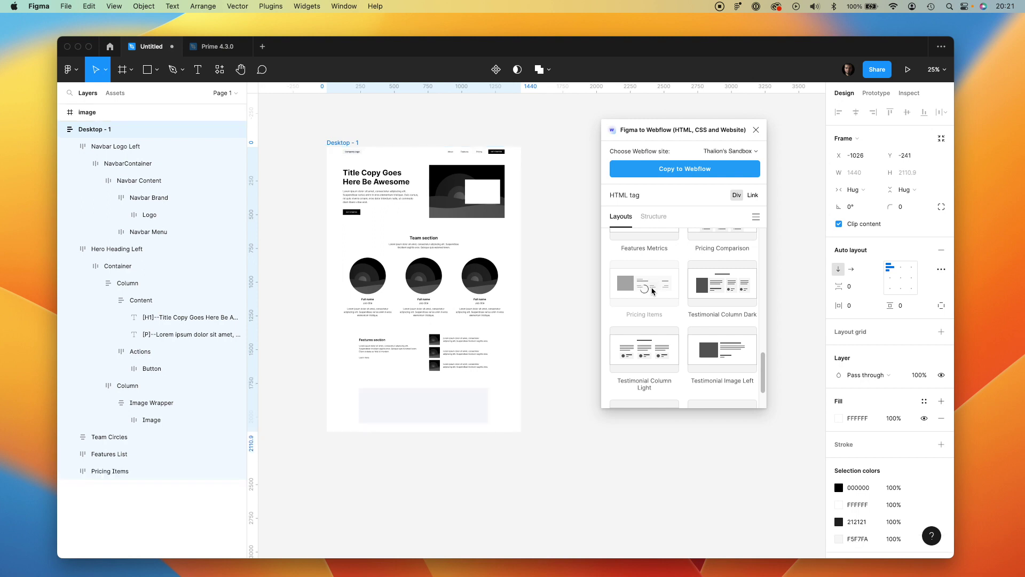
{"action": "scroll", "coordinate": [652, 290], "scroll_direction": "down", "scroll_amount": 2}
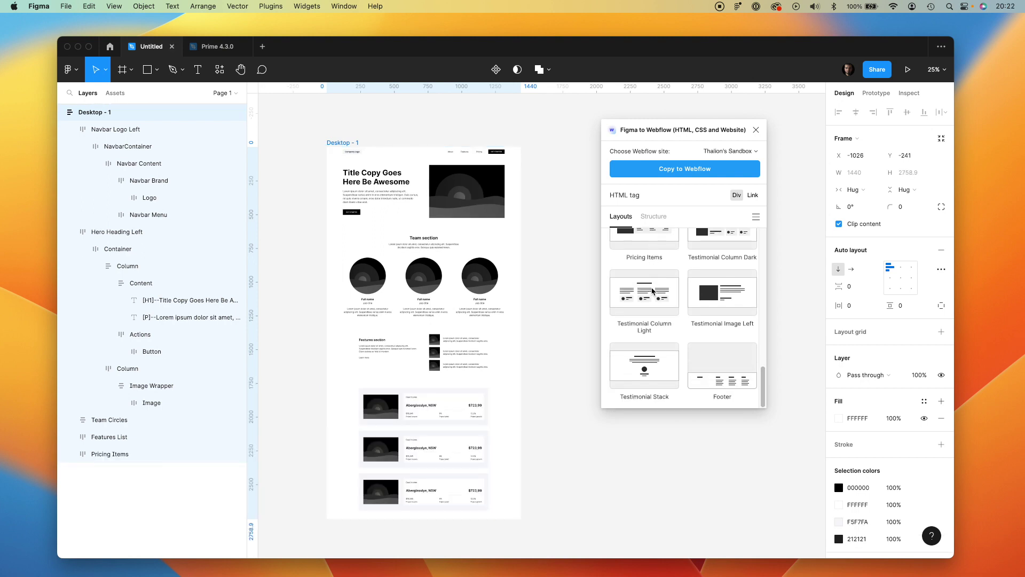
{"action": "left_click", "coordinate": [715, 367]}
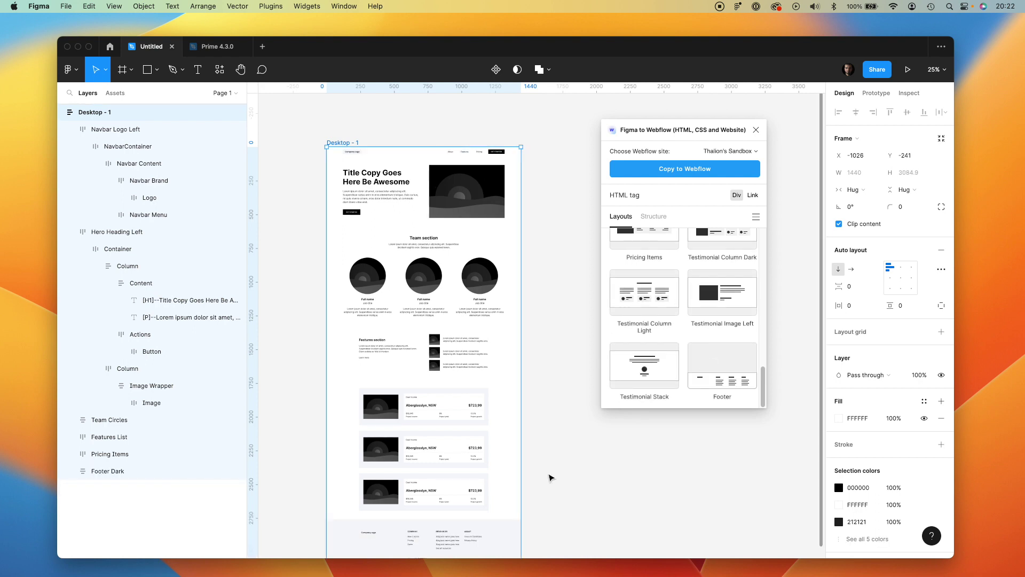
{"action": "scroll", "coordinate": [550, 477], "scroll_direction": "down", "scroll_amount": 3}
{"action": "scroll", "coordinate": [550, 477], "scroll_direction": "up", "scroll_amount": 1}
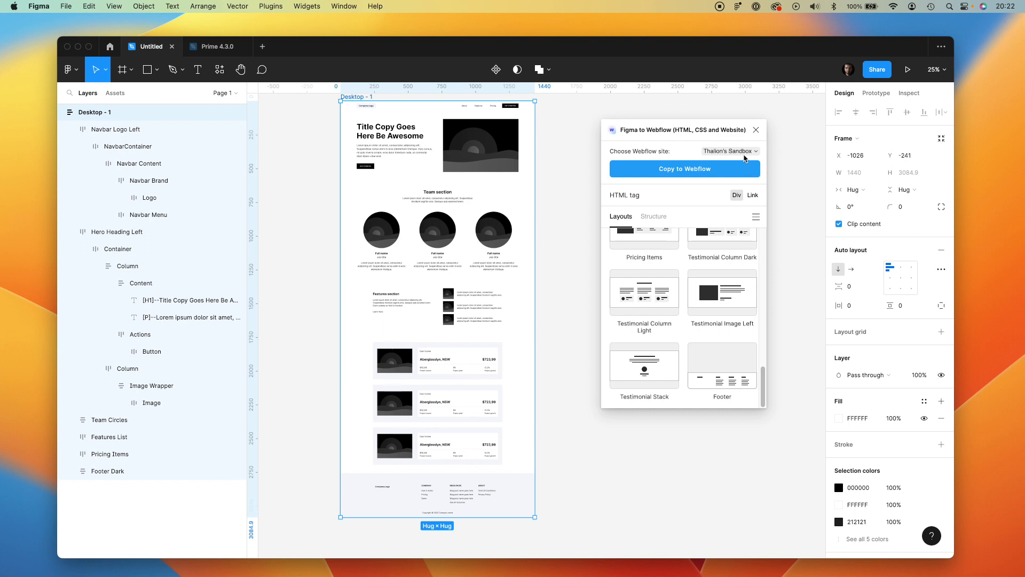
- Copy the Desktop - 1 page to Webflow using the plugin's Copy to Webflow button
{"action": "left_click", "coordinate": [726, 175]}
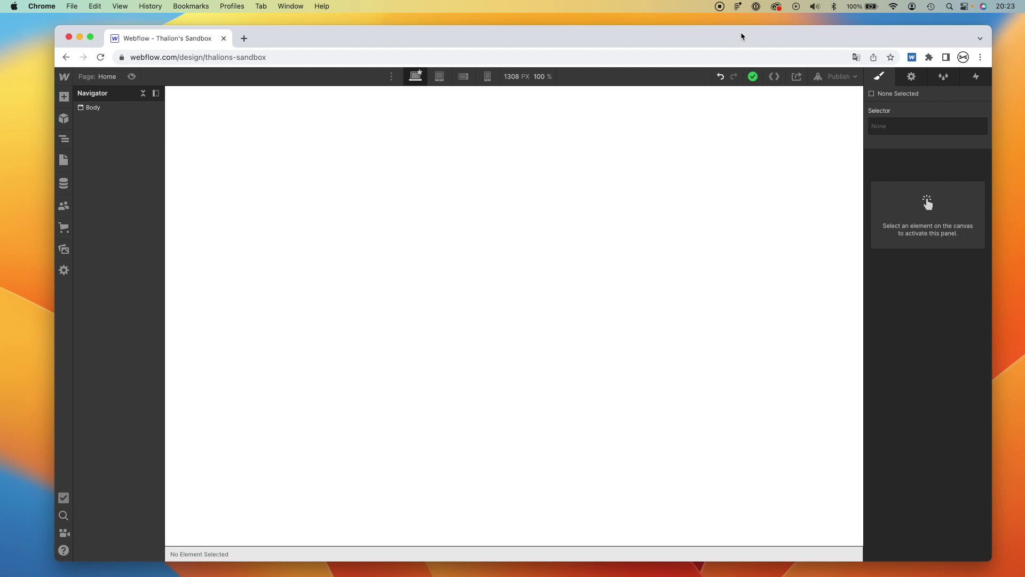
- Paste the Desktop - 1 landing page into the Home page Body and scroll through it
{"action": "left_click", "coordinate": [103, 112]}
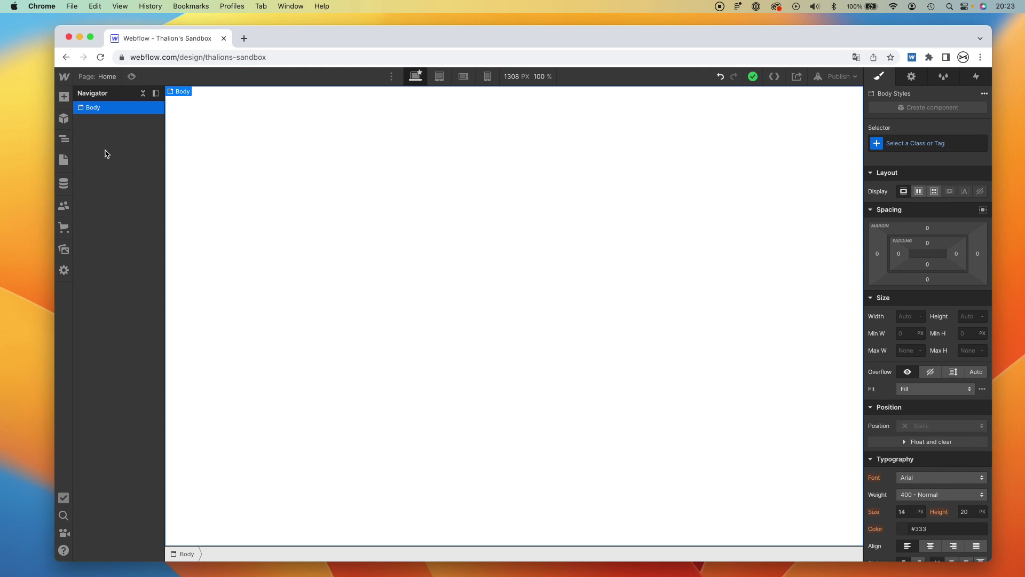
{"action": "key", "text": "super+v"}
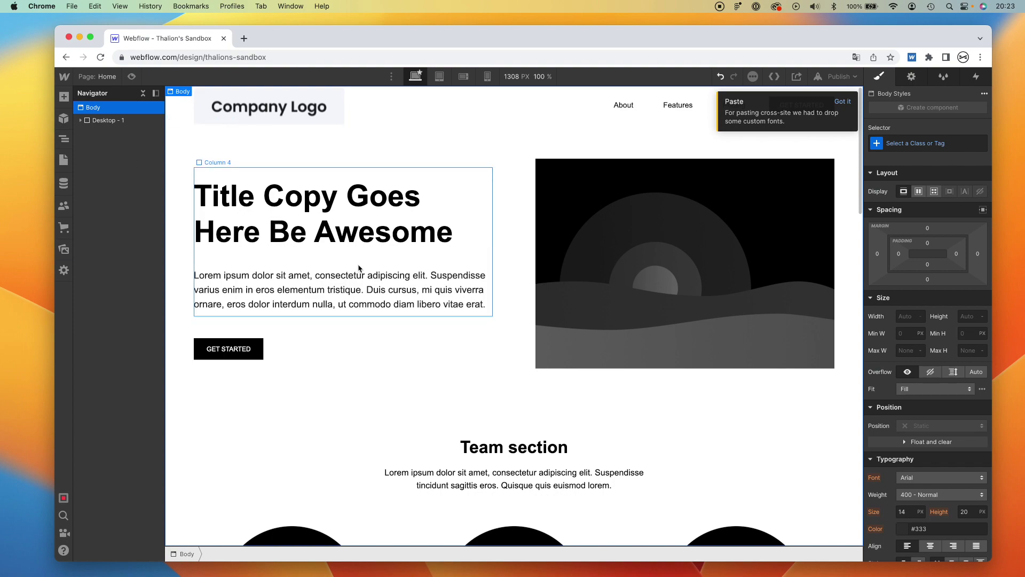
{"action": "scroll", "coordinate": [359, 267], "scroll_direction": "down", "scroll_amount": 10}
{"action": "scroll", "coordinate": [359, 268], "scroll_direction": "down", "scroll_amount": 15}
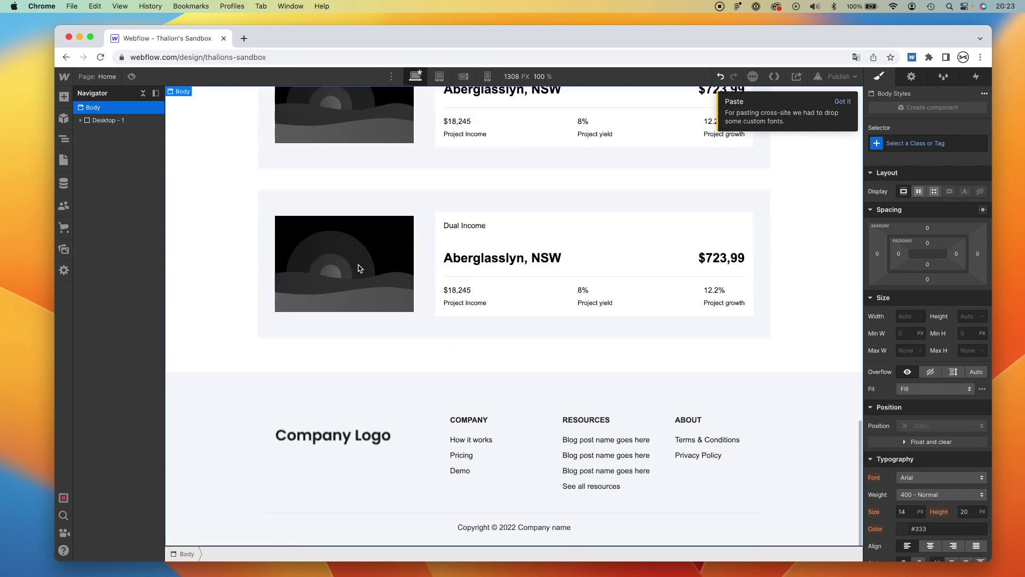
{"action": "scroll", "coordinate": [359, 268], "scroll_direction": "up", "scroll_amount": 20}
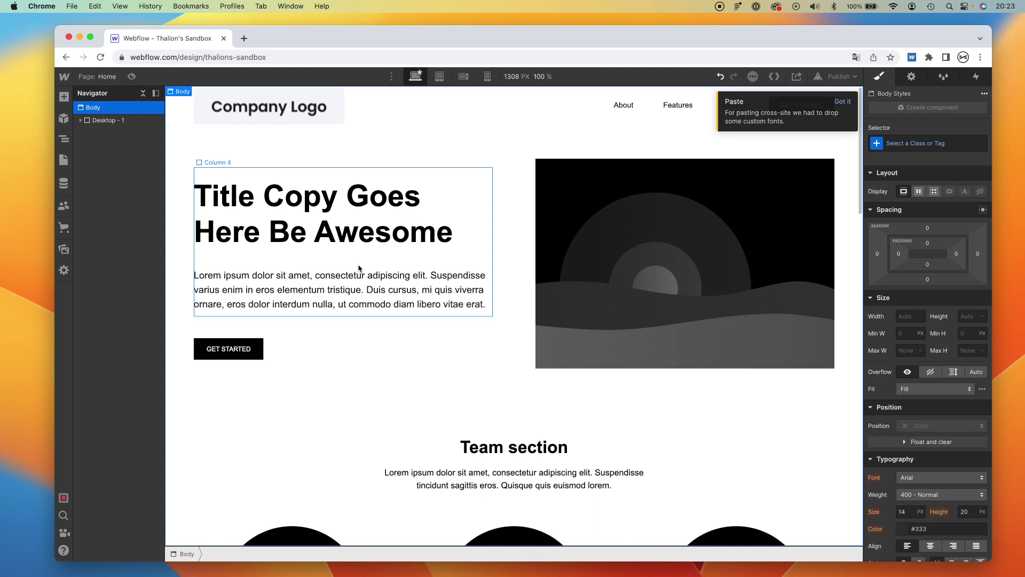
- Check the pasted Desktop - 1 block's styles, then switch to Preview mode
{"action": "left_click", "coordinate": [106, 122]}
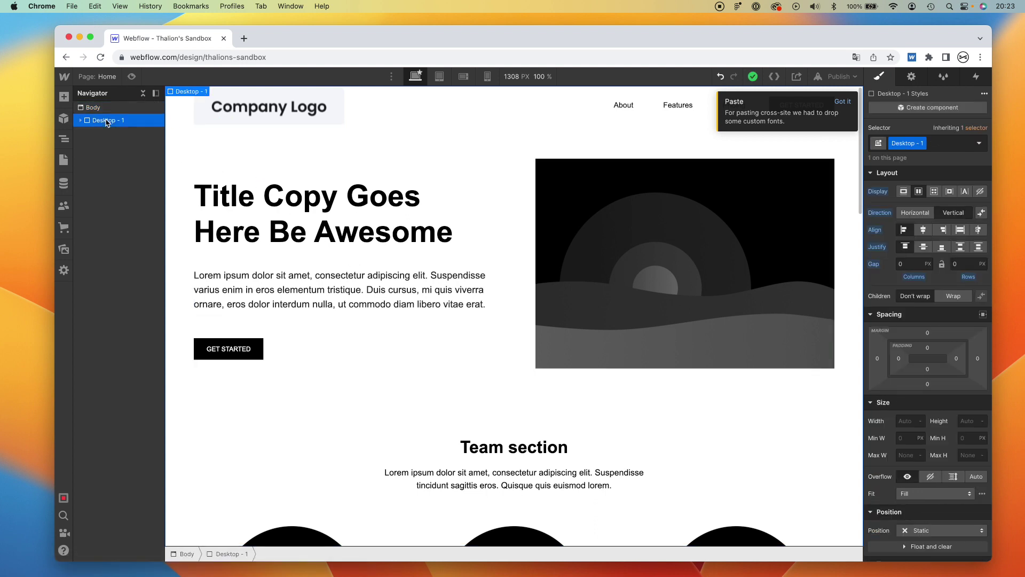
{"action": "left_click", "coordinate": [101, 107]}
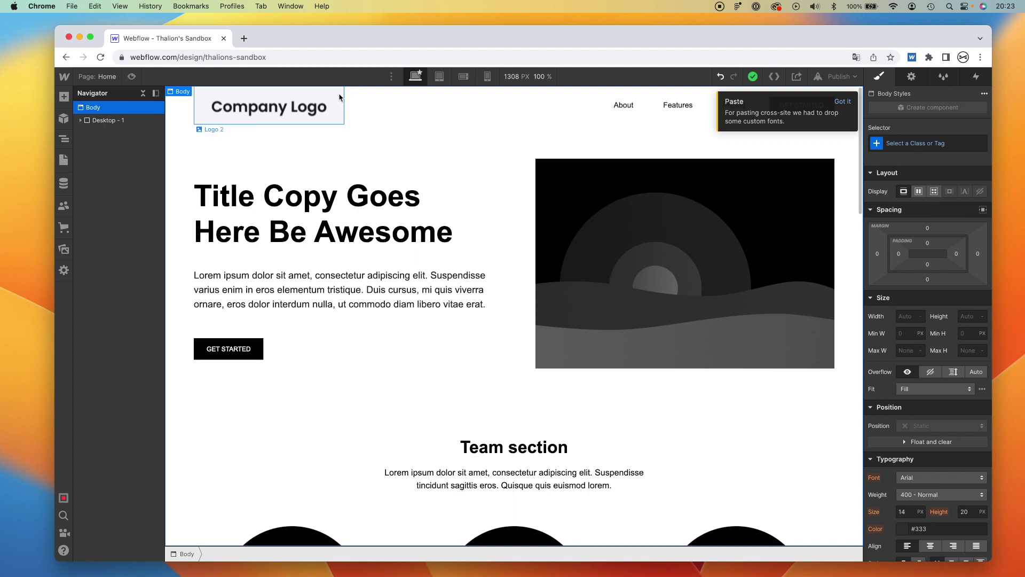
{"action": "left_click", "coordinate": [132, 77]}
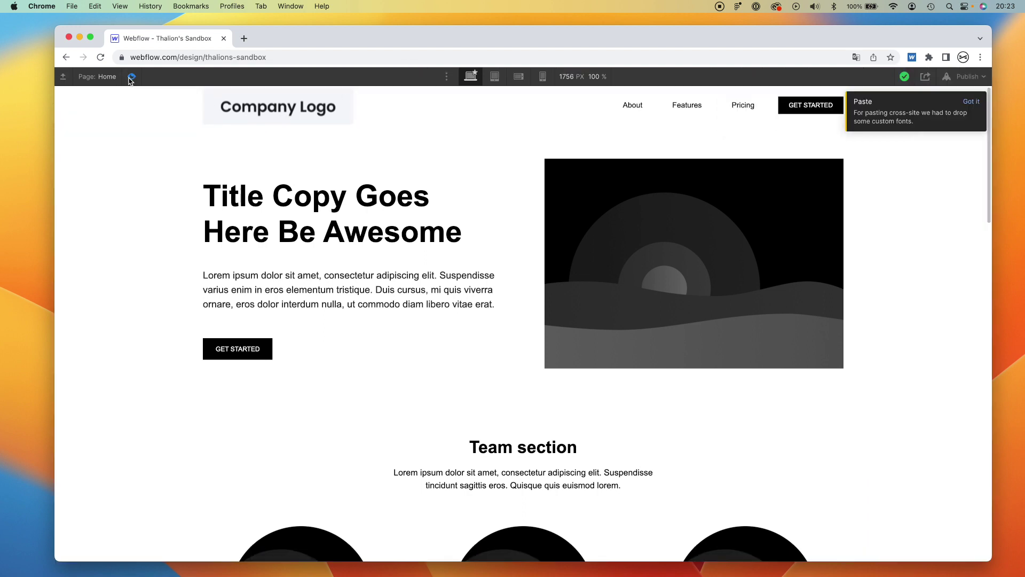
- Dismiss the custom fonts notice and scroll through the desktop preview
{"action": "left_click", "coordinate": [970, 102]}
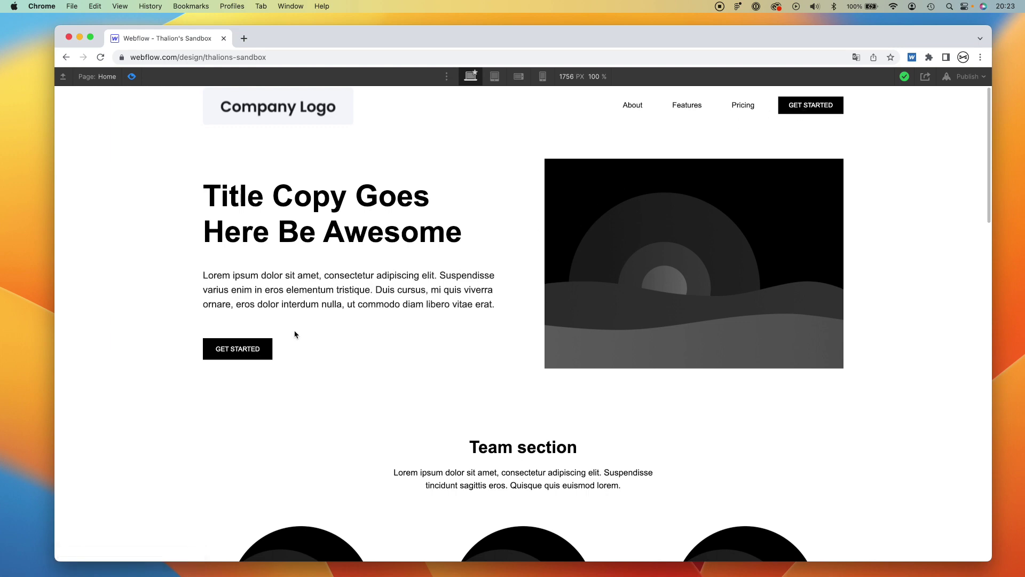
{"action": "scroll", "coordinate": [355, 373], "scroll_direction": "down", "scroll_amount": 15}
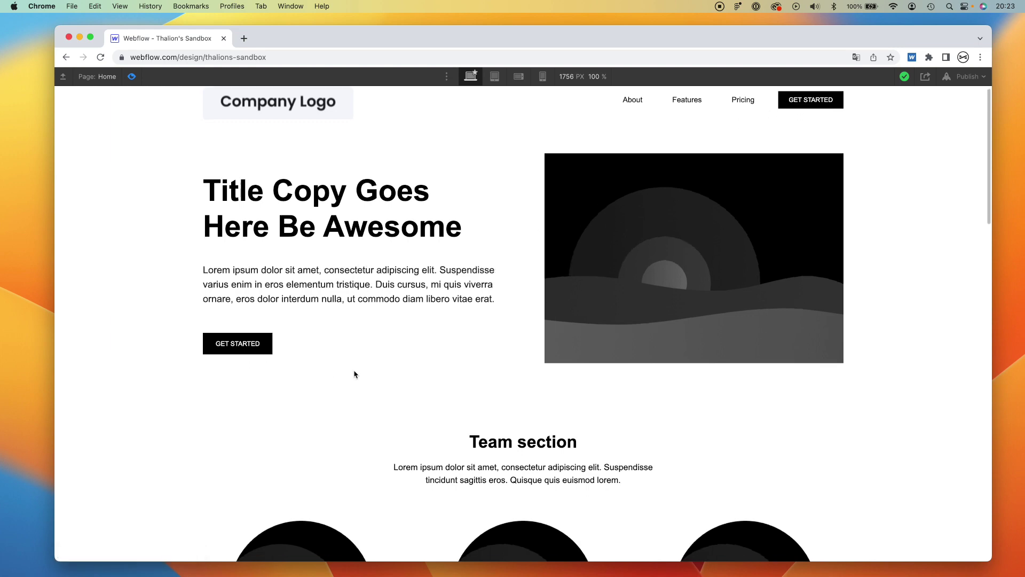
{"action": "scroll", "coordinate": [355, 373], "scroll_direction": "down", "scroll_amount": 10}
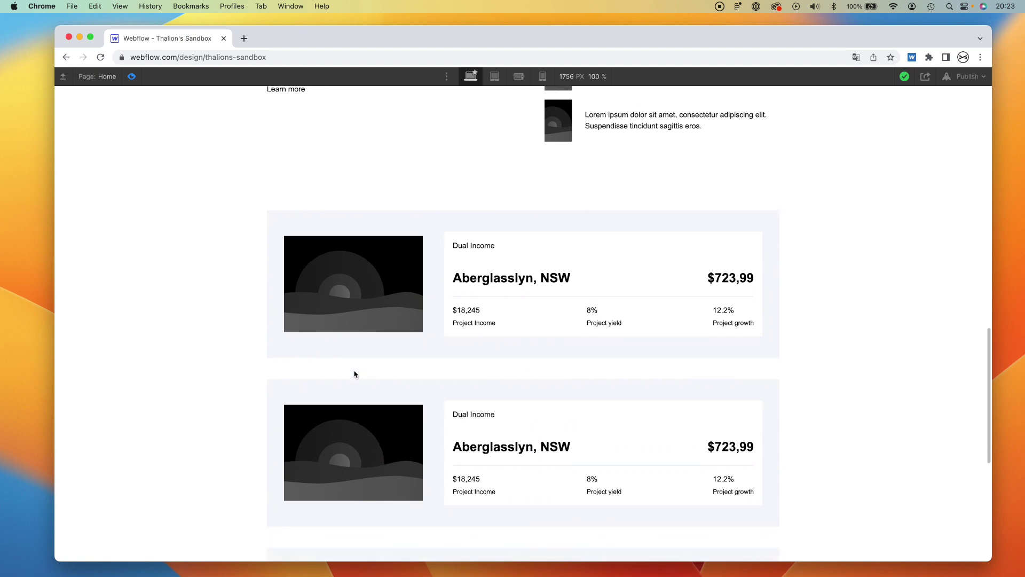
{"action": "scroll", "coordinate": [354, 373], "scroll_direction": "up", "scroll_amount": 20}
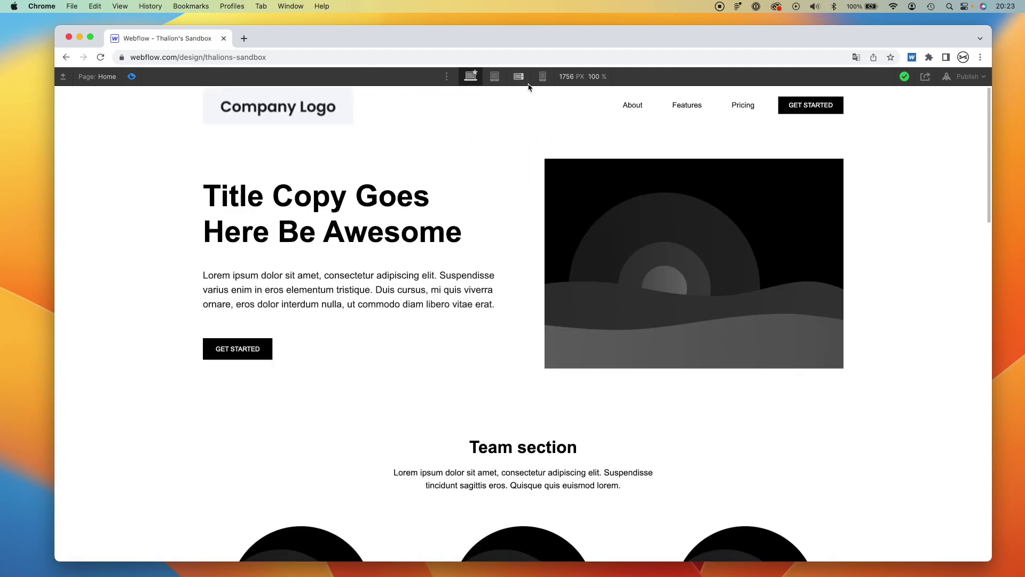
- Preview the page at 320 px mobile portrait and toggle its hamburger navigation menu
{"action": "left_click", "coordinate": [544, 78]}
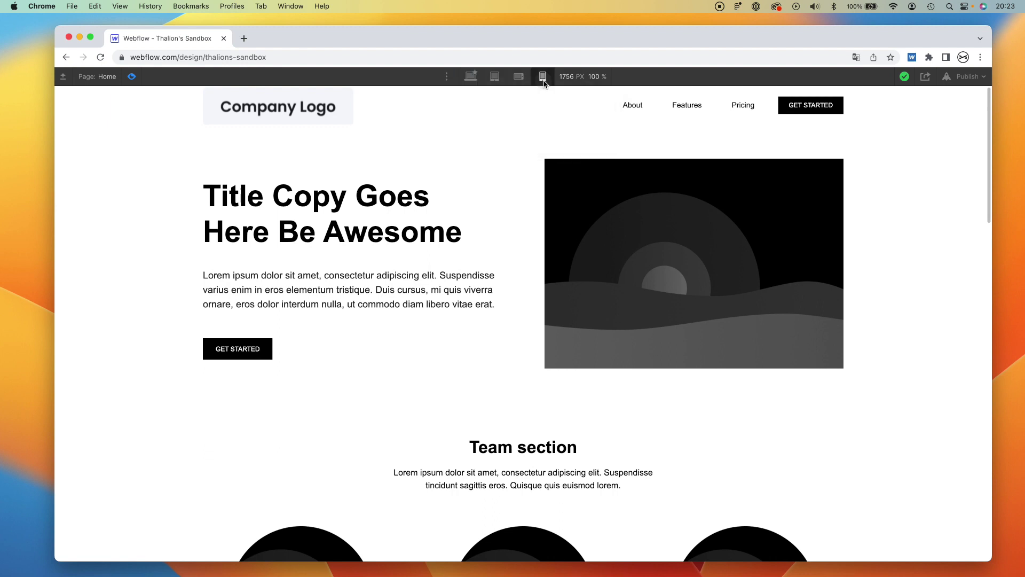
{"action": "left_click", "coordinate": [592, 105]}
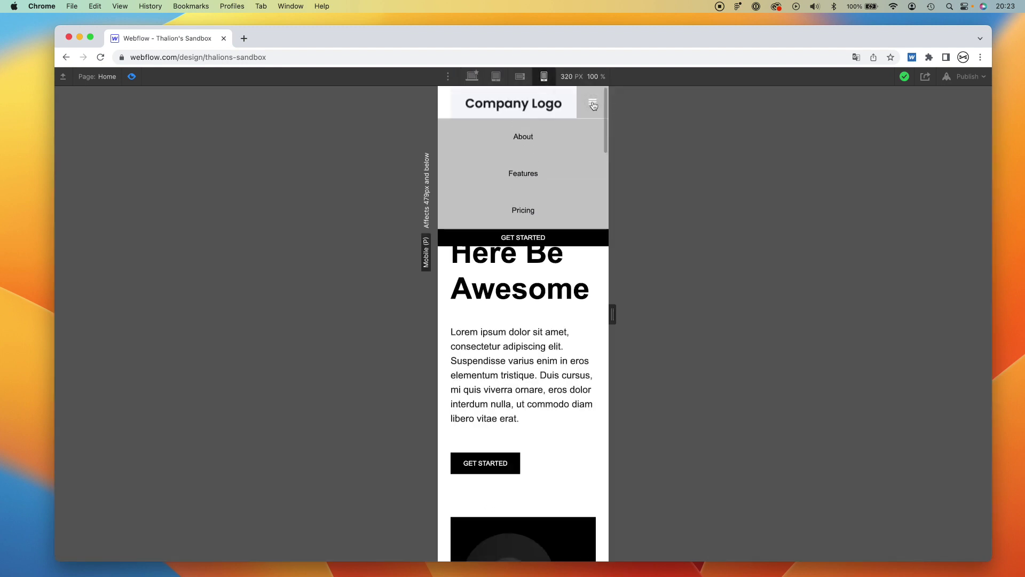
{"action": "left_click", "coordinate": [592, 104]}
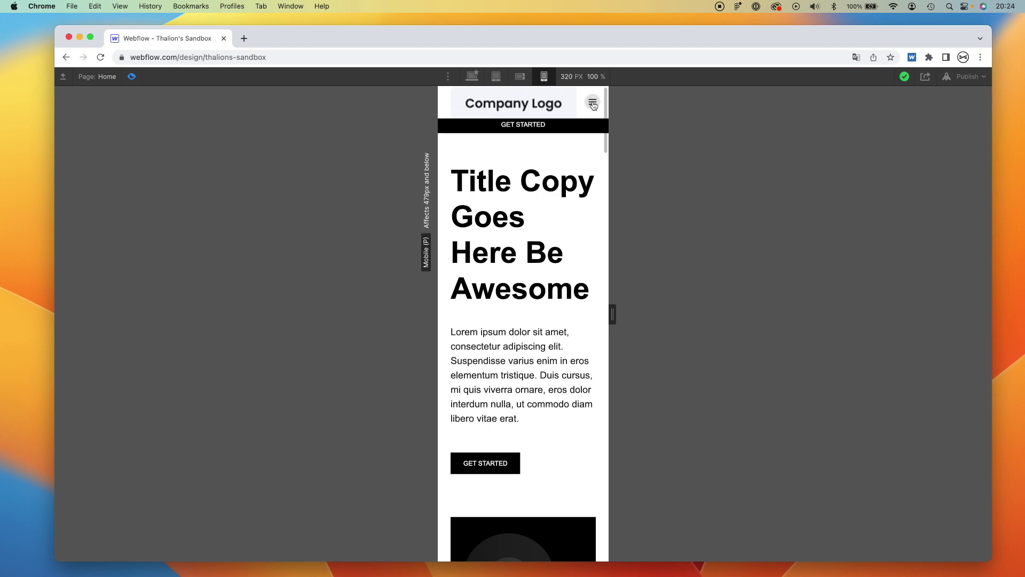